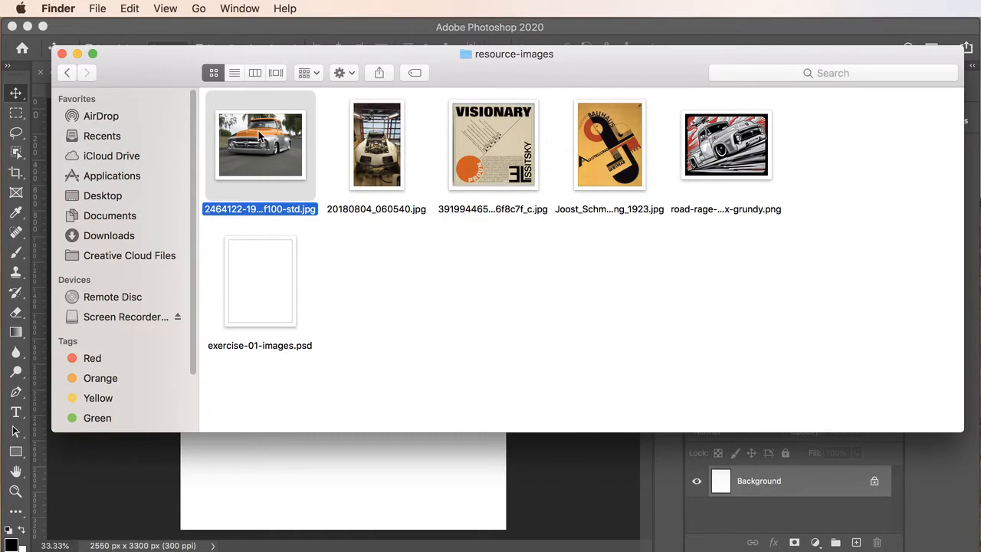
drag(259, 136, 378, 461)
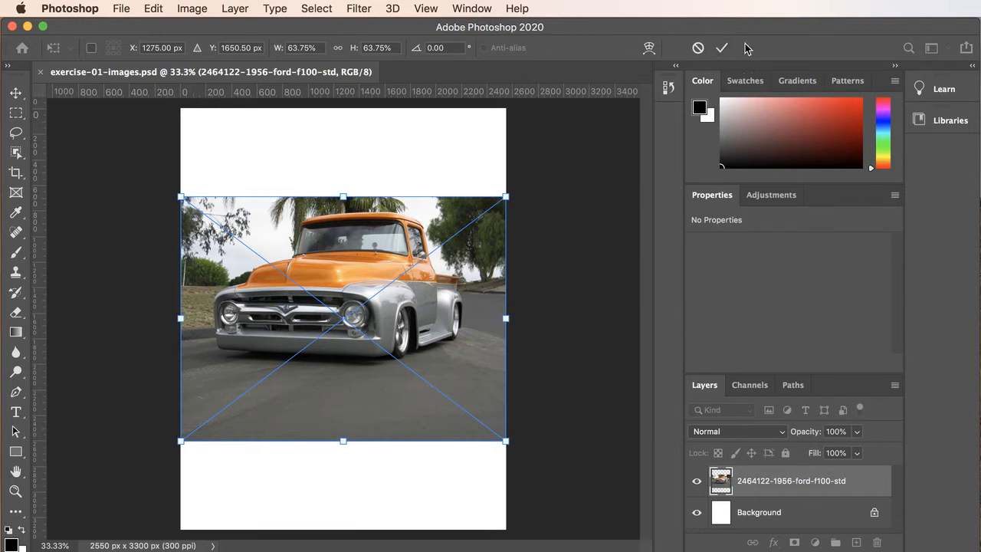
click(722, 48)
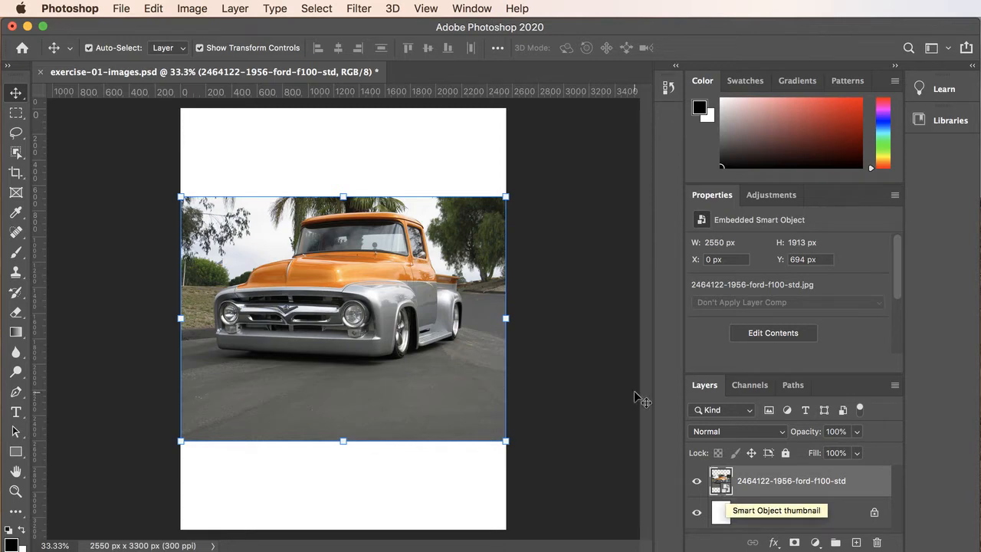
Review the General preferences that control resizing images and creating smart objects when placing.
click(60, 9)
mouse_move(75, 61)
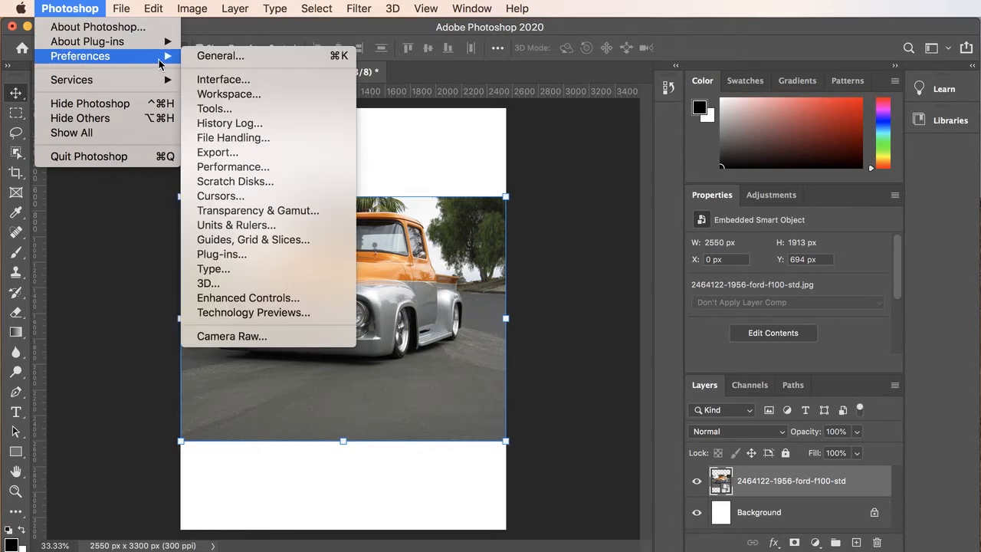
click(232, 58)
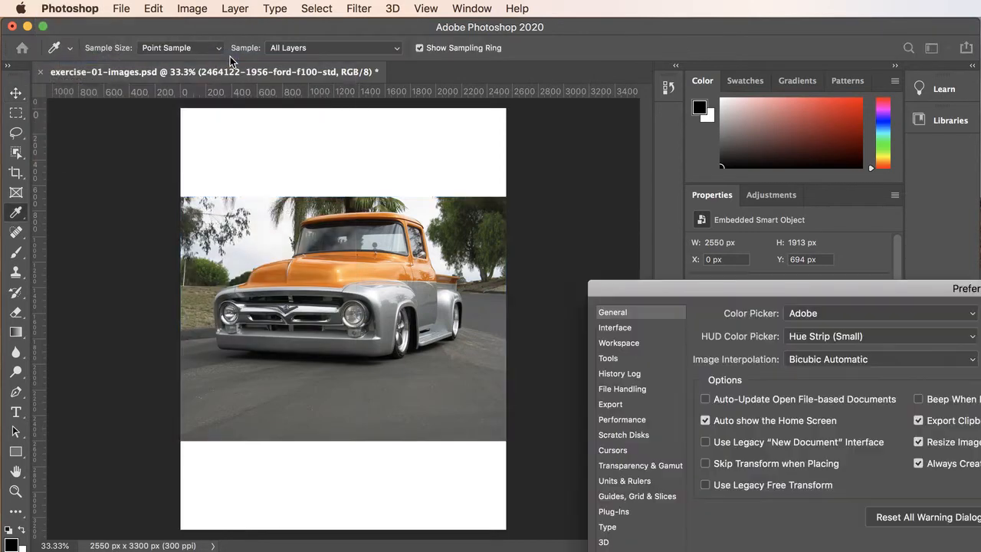
drag(686, 289, 327, 111)
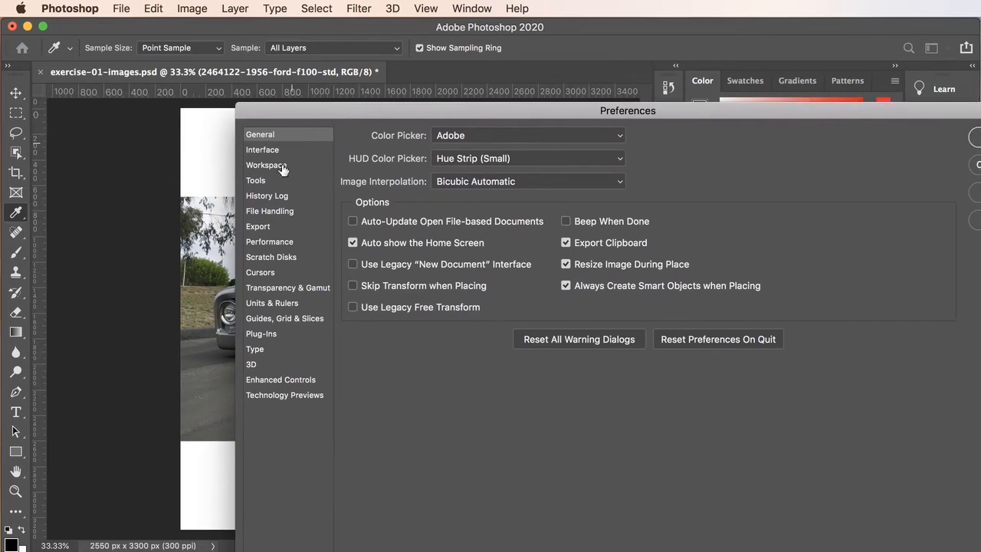
click(565, 264)
drag(427, 109, 290, 71)
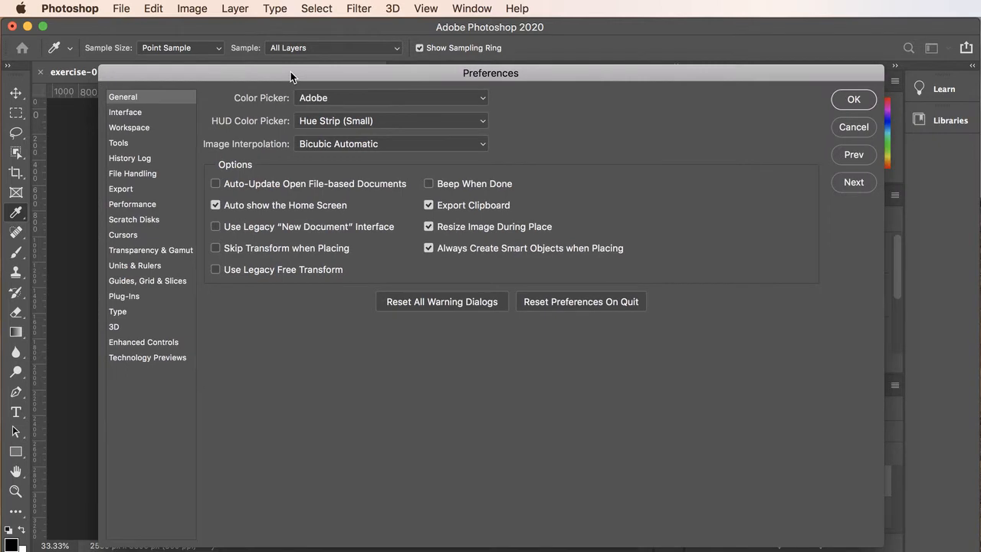
click(854, 100)
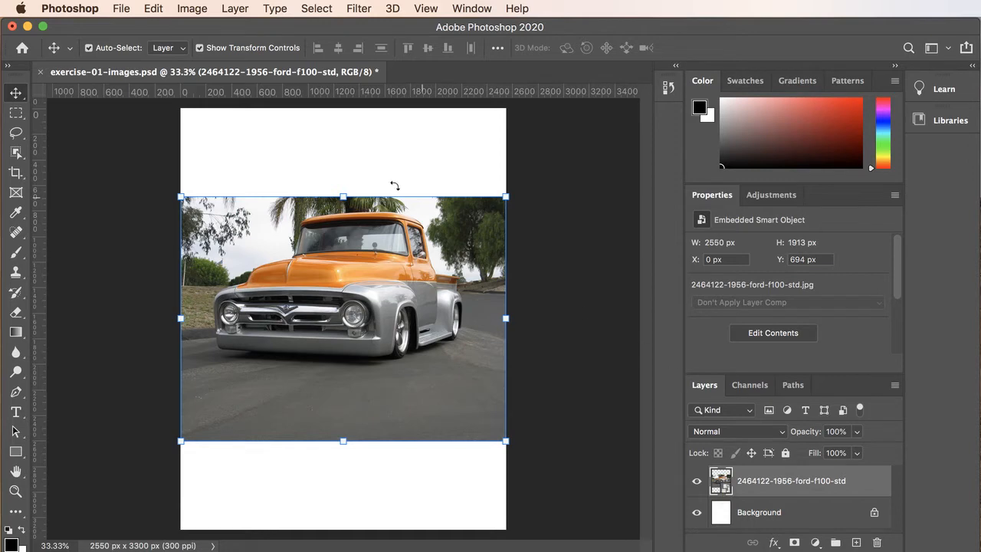
Examine the document's pixel dimensions and resolution in Image Size, panning the preview across the truck's headlight.
click(195, 11)
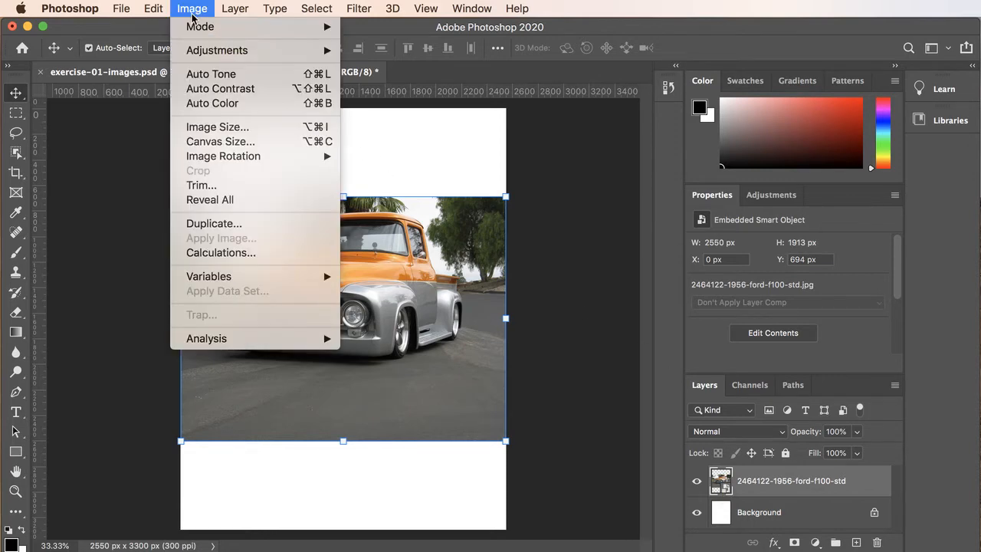
click(239, 130)
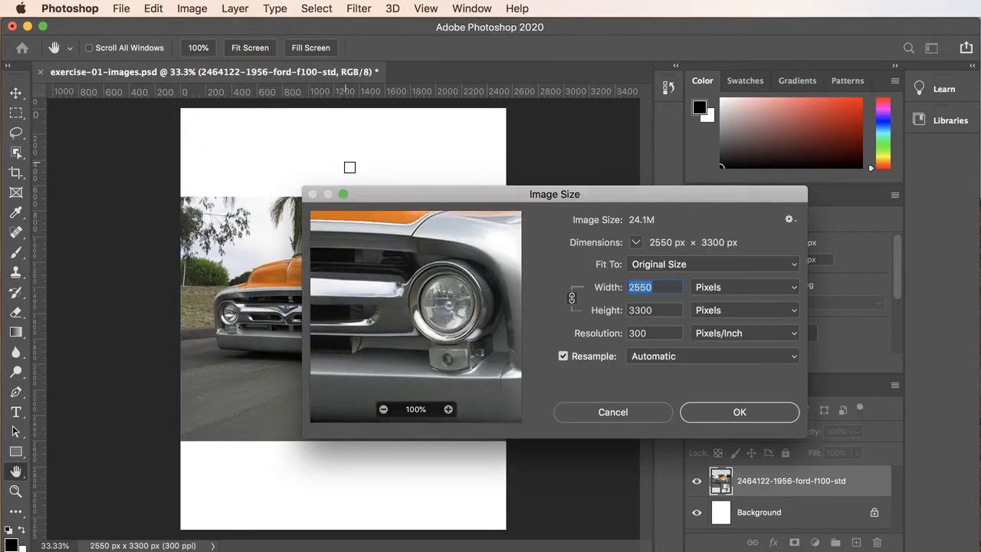
drag(375, 199, 282, 143)
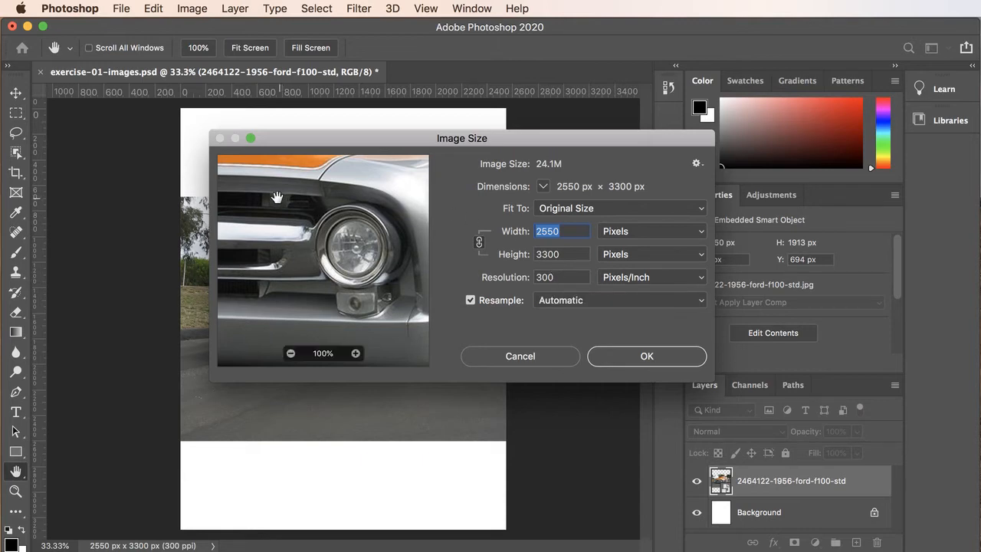
drag(363, 268, 289, 269)
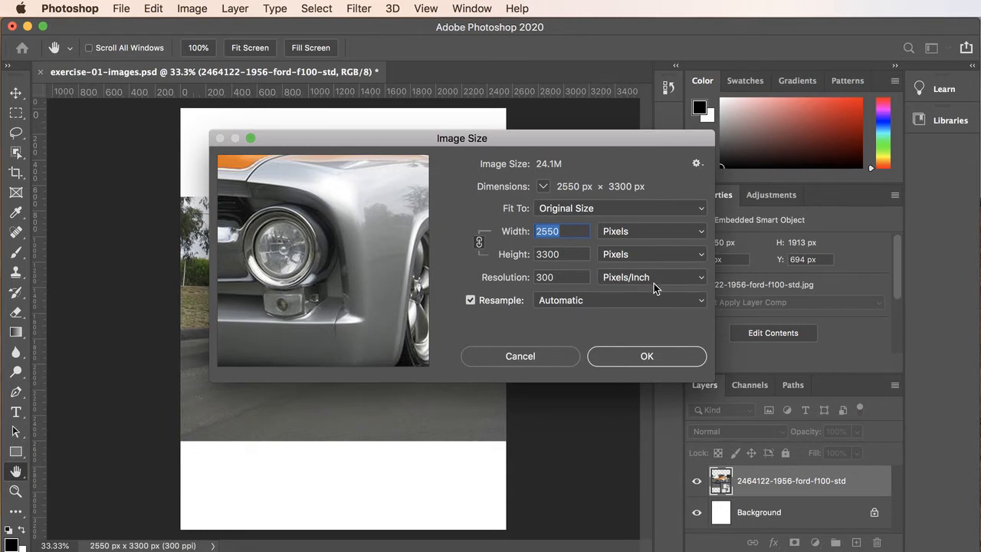
click(647, 356)
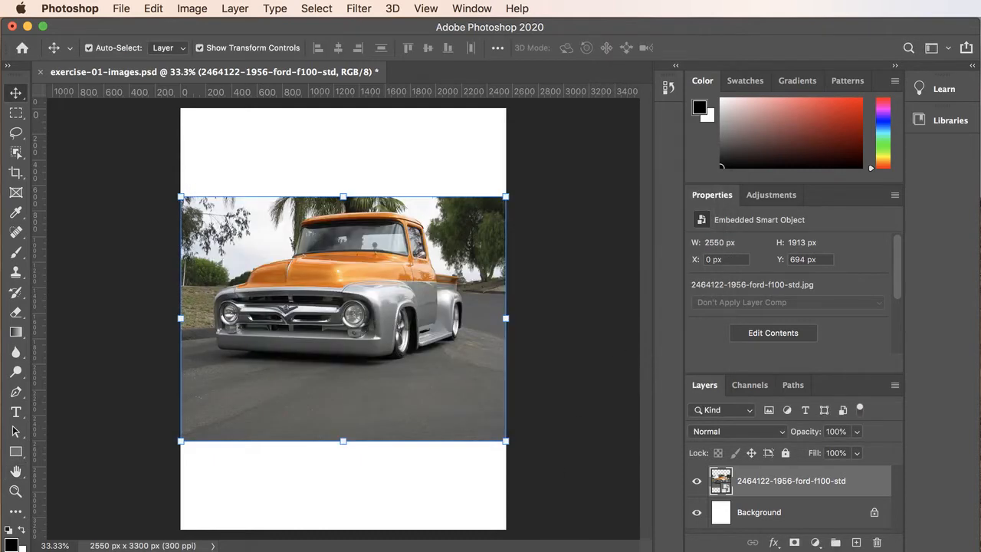
key(super+Tab)
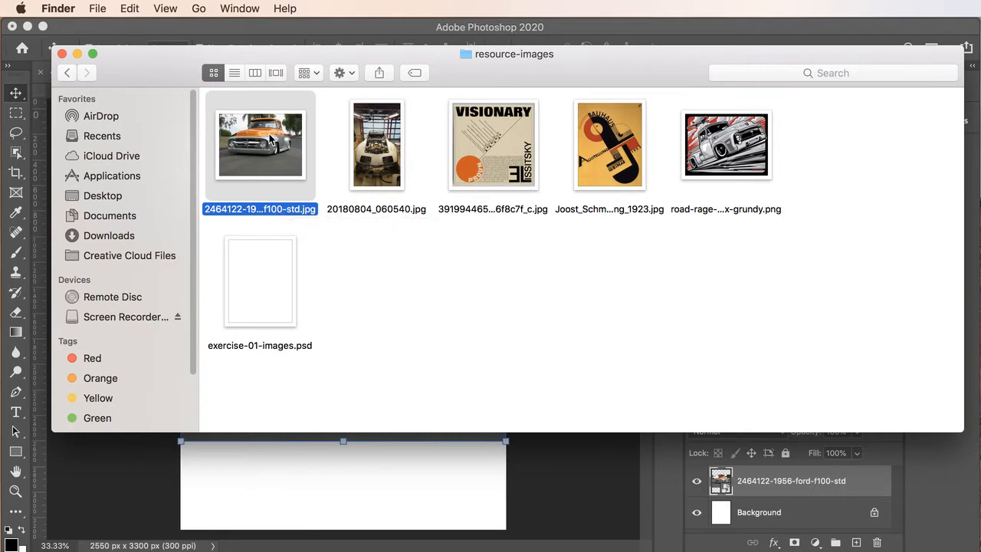
double_click(272, 138)
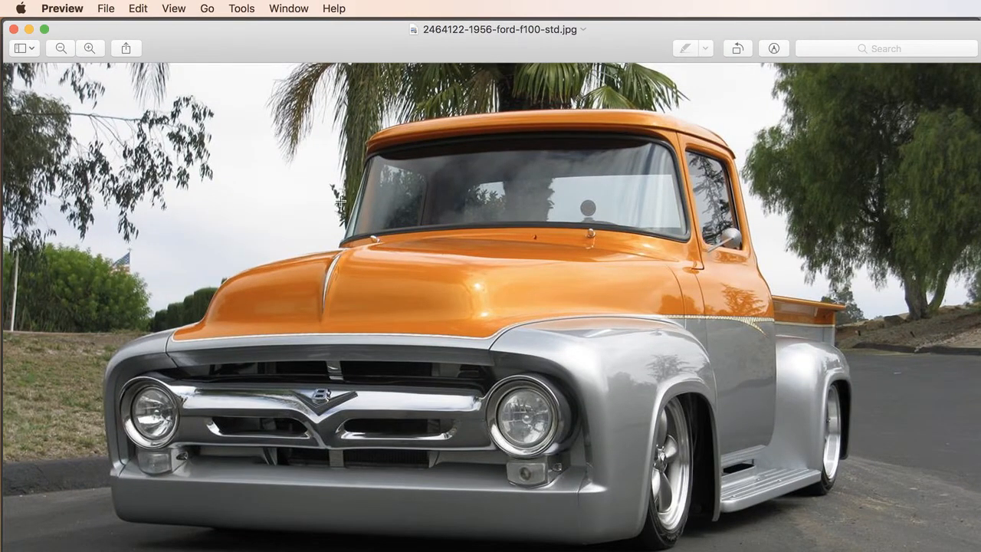
drag(978, 549, 599, 419)
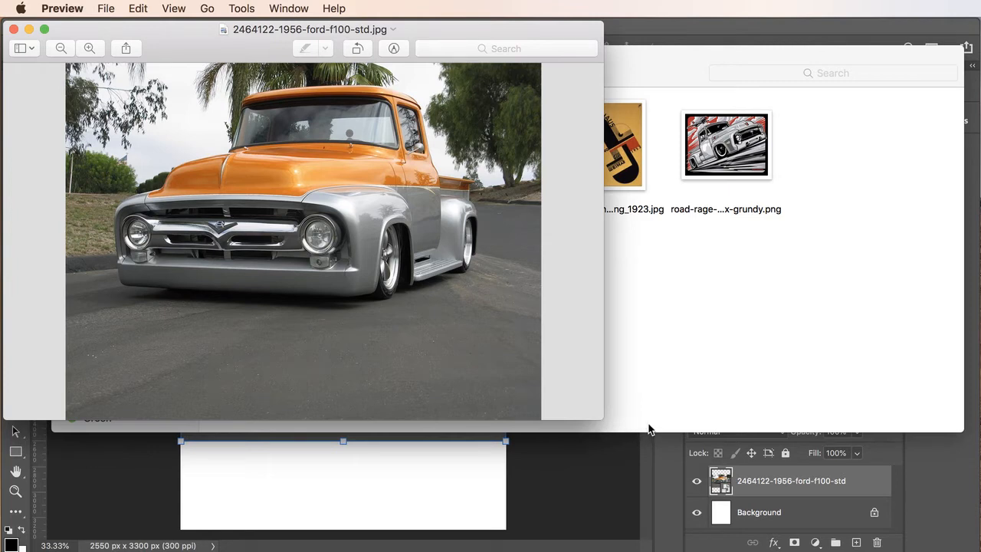
click(244, 9)
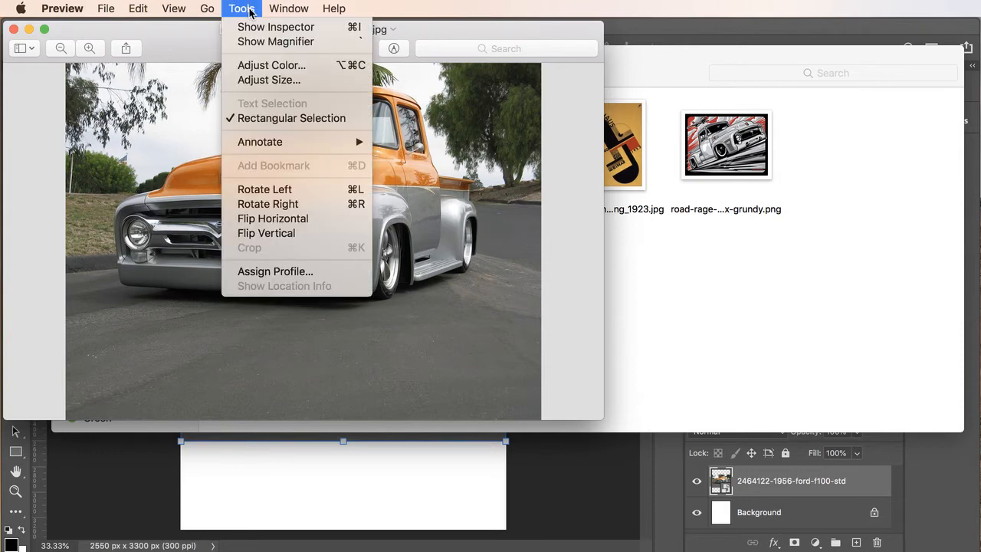
click(262, 81)
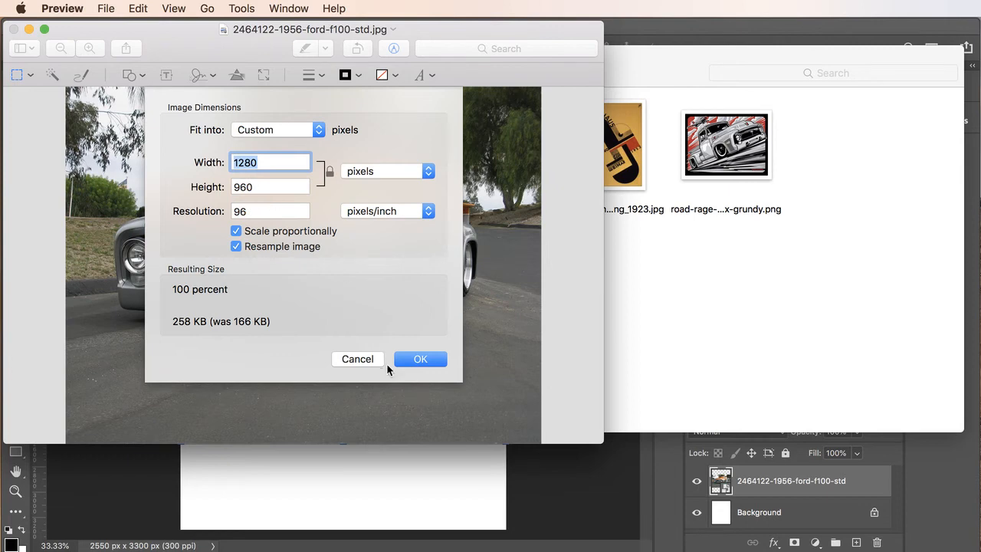
click(423, 360)
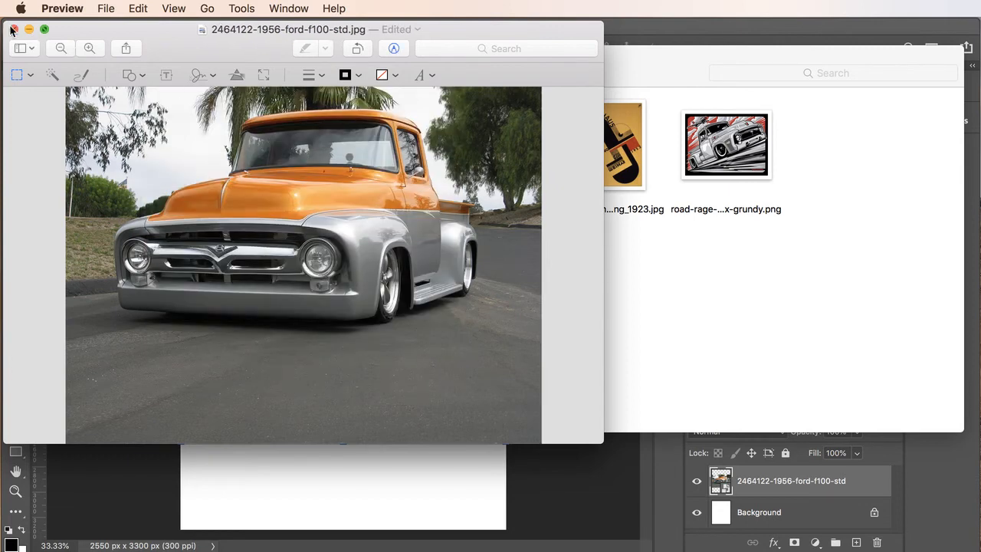
click(16, 31)
Return to Photoshop and check the document's Image Size values against those of the source photo.
click(340, 465)
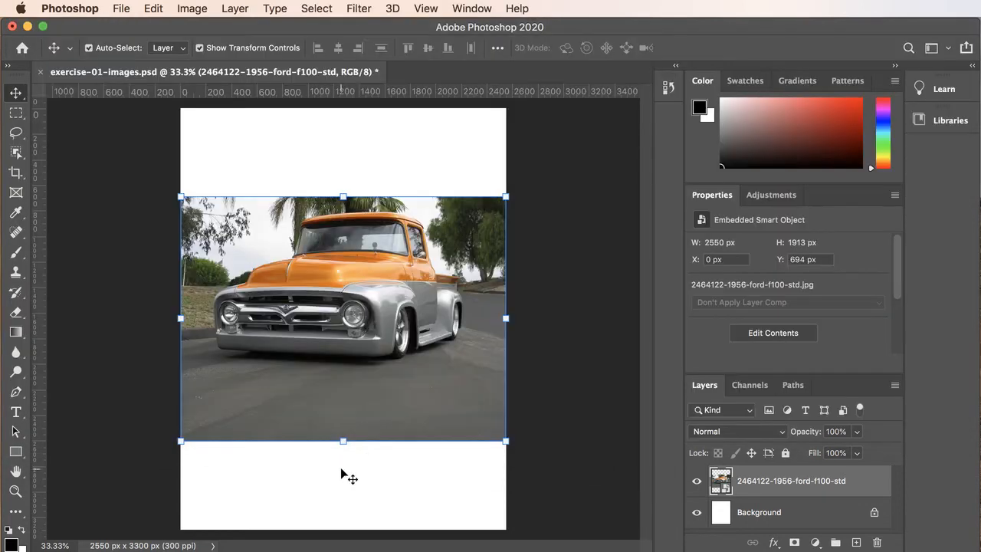
click(201, 8)
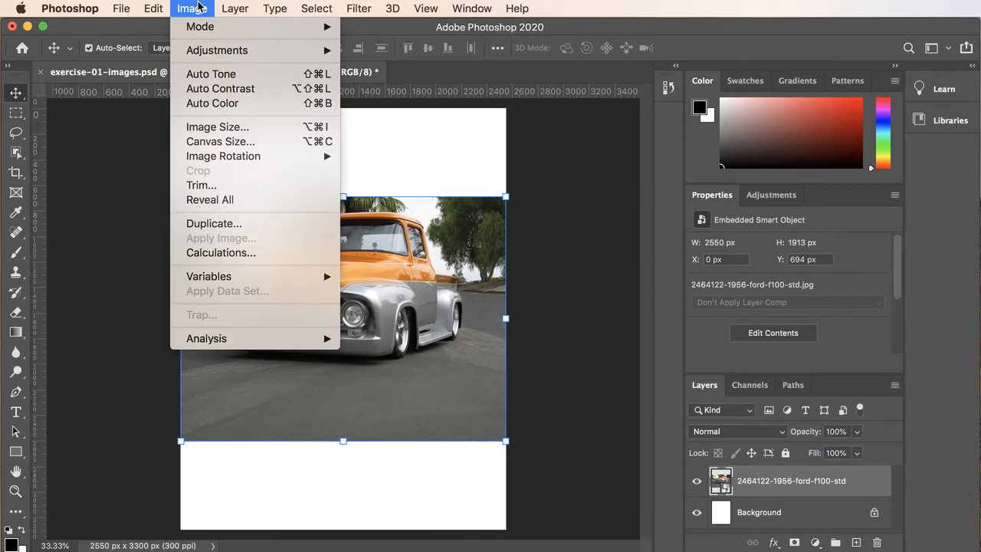
click(226, 129)
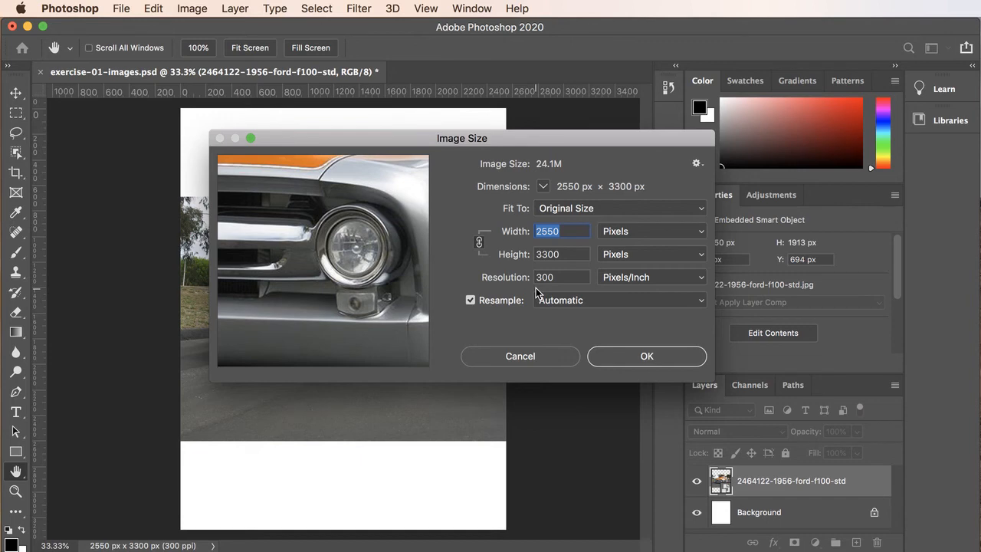
click(638, 358)
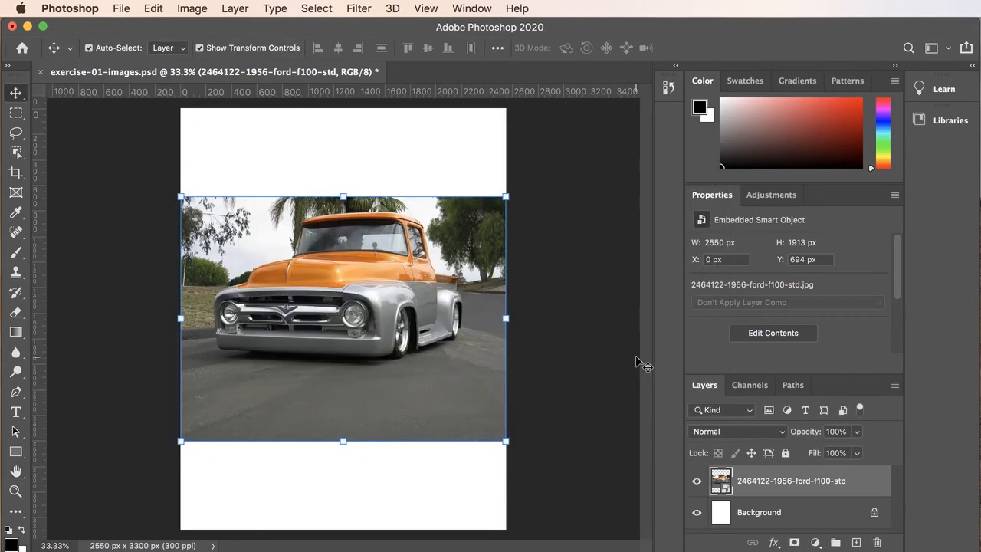
click(119, 9)
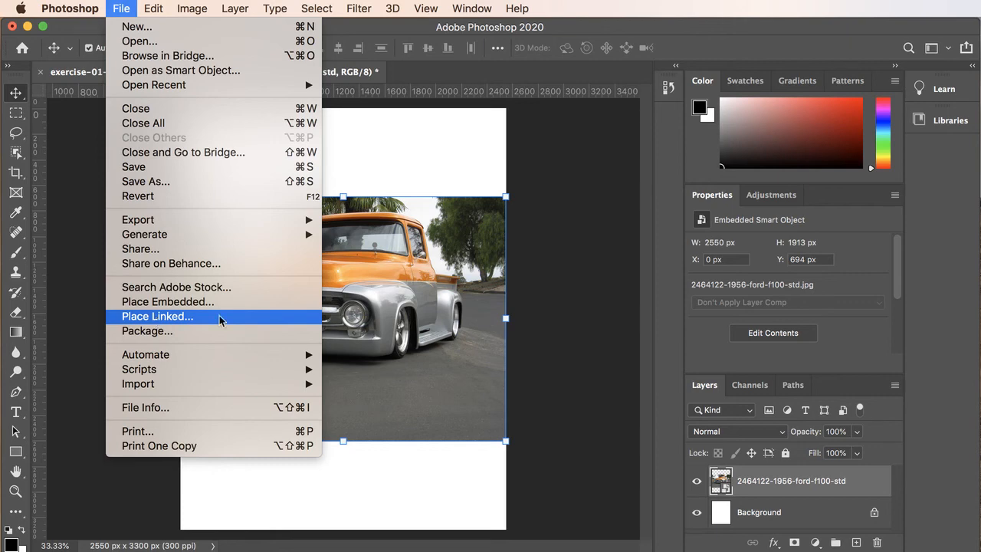
click(549, 331)
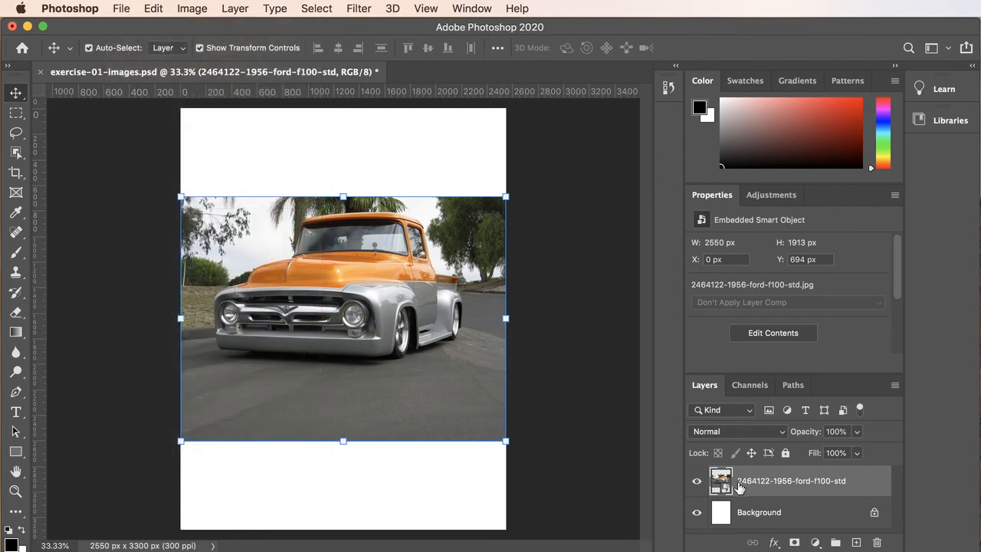
right_click(755, 485)
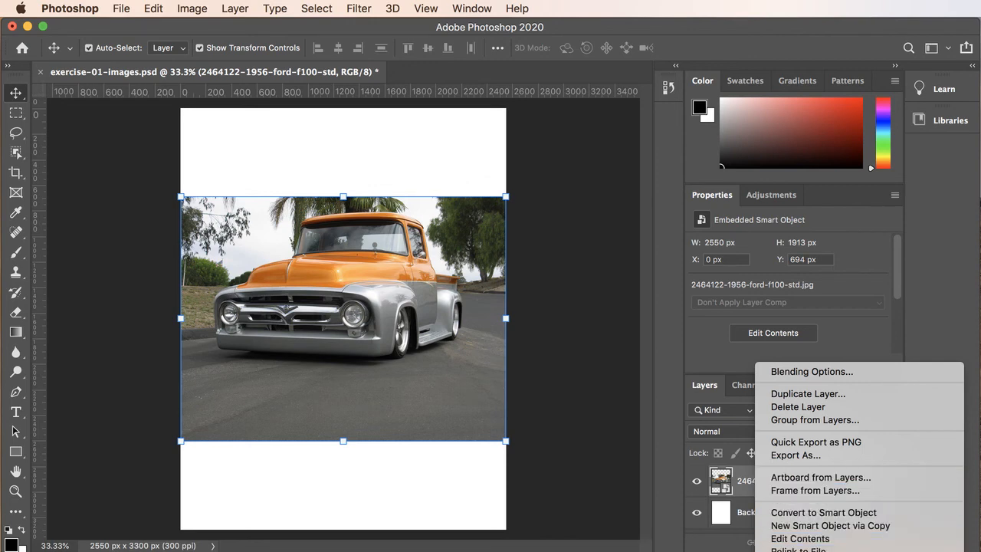
click(653, 366)
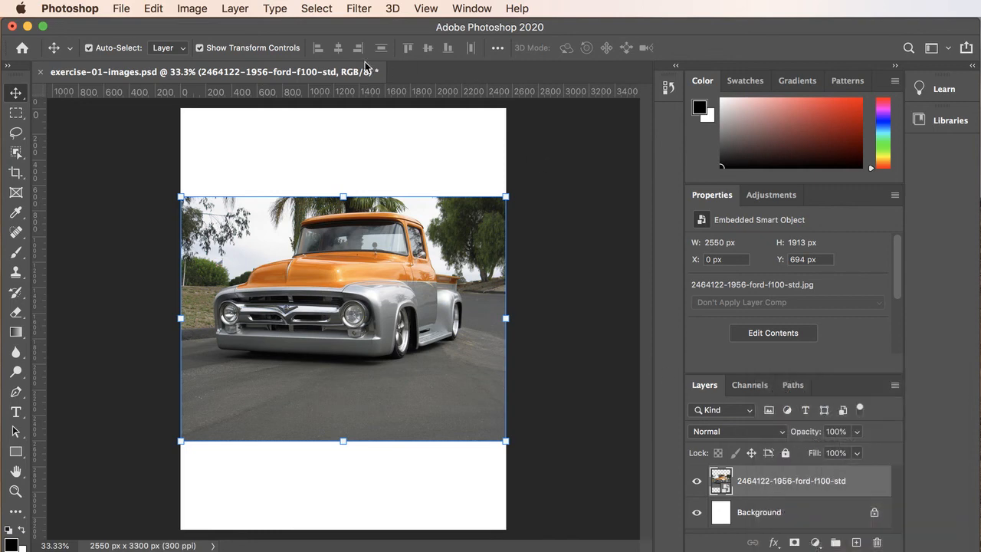
Rasterize the truck photo's smart object into a regular pixel layer.
click(239, 9)
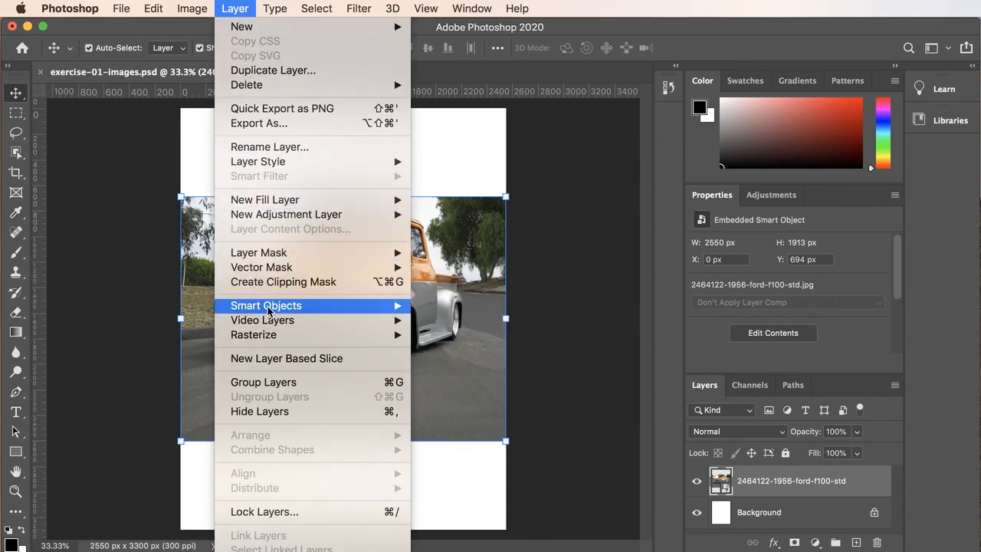
mouse_move(277, 323)
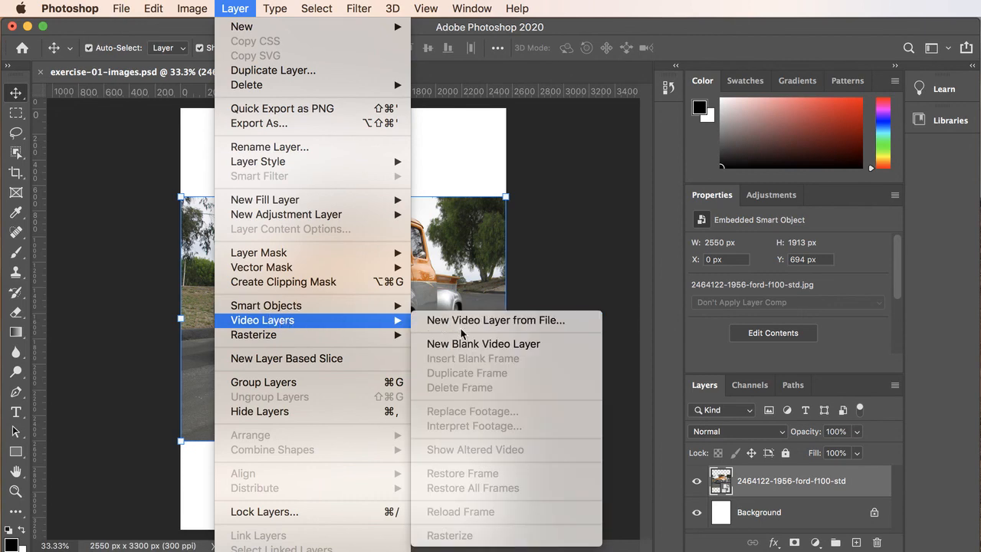
mouse_move(387, 308)
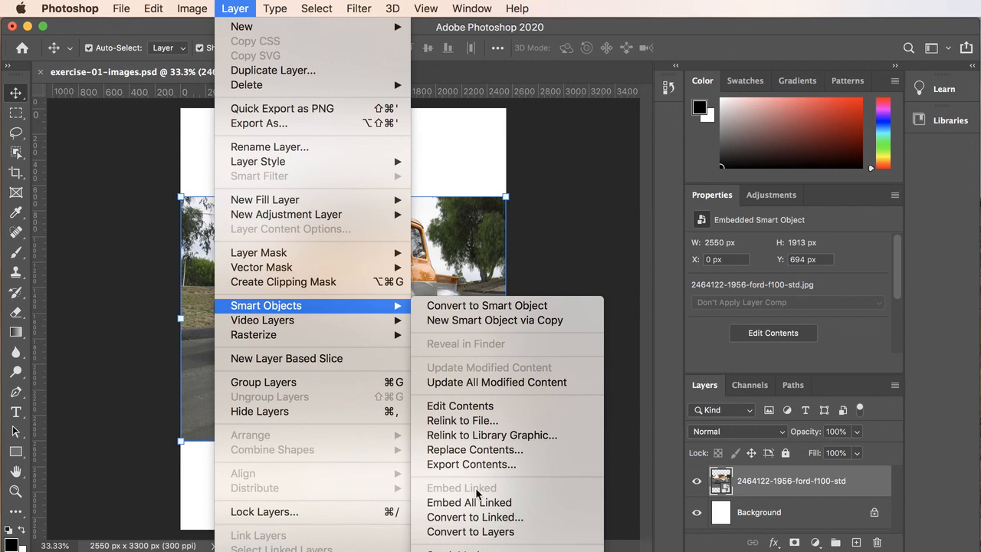
mouse_move(255, 343)
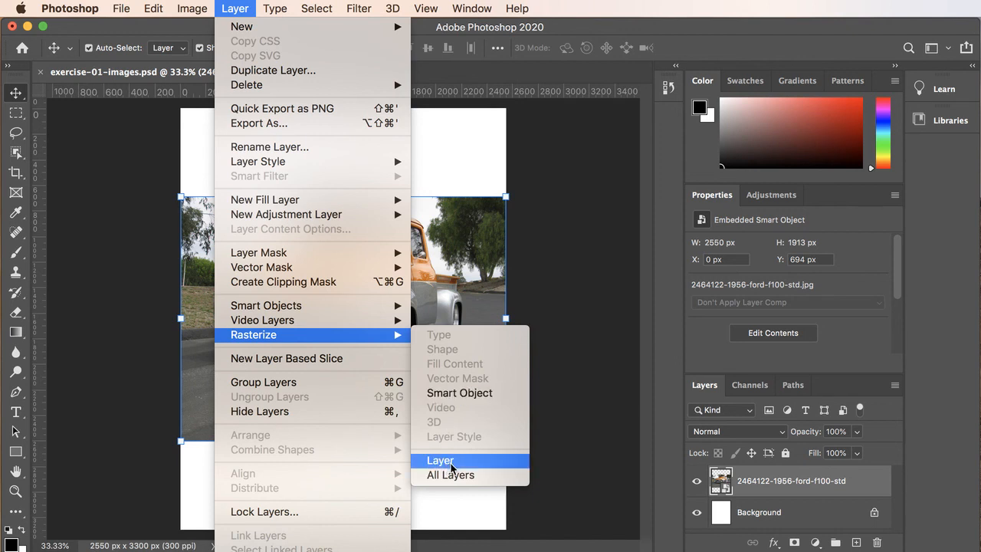
click(459, 392)
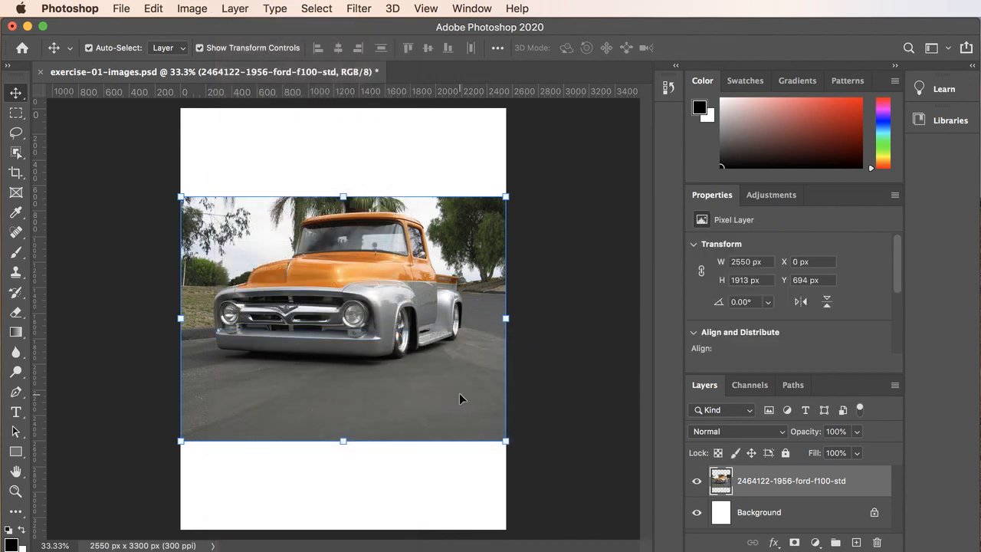